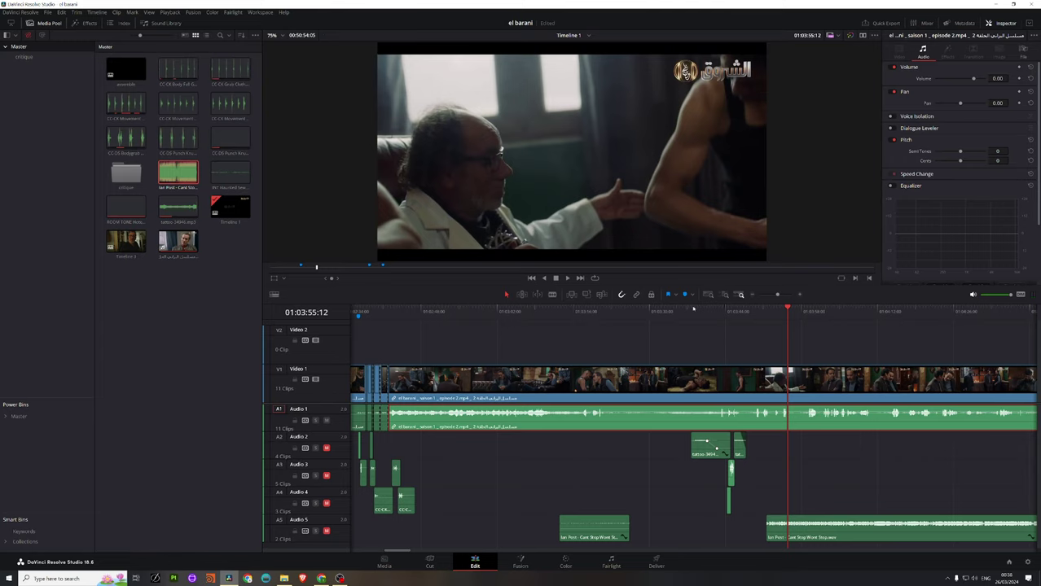
- Play back the bar fight scene from about 01:03:28 to hear it with the added sound tracks muted
key(Up)
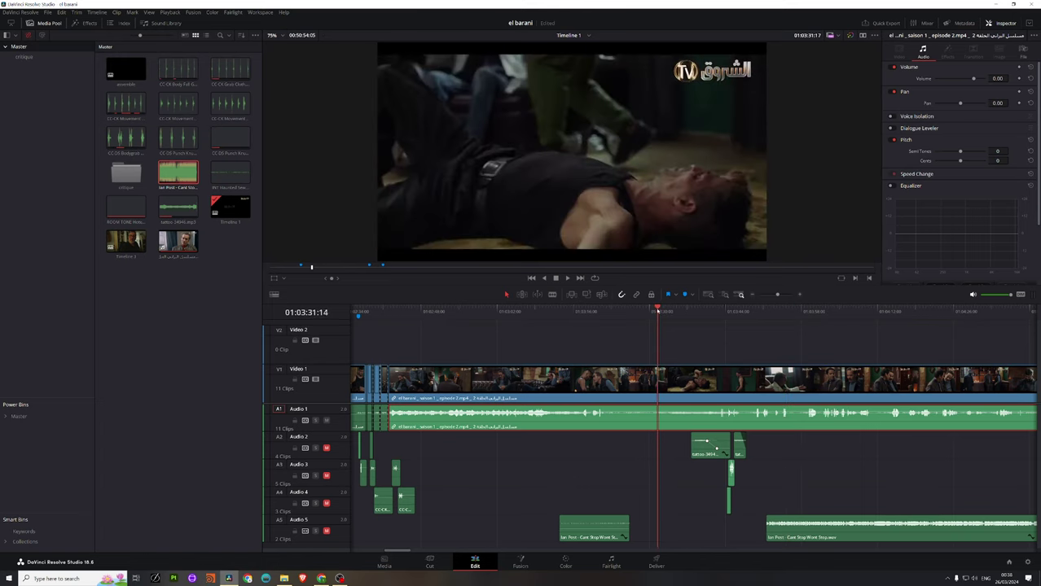
key(Up)
key(Up)
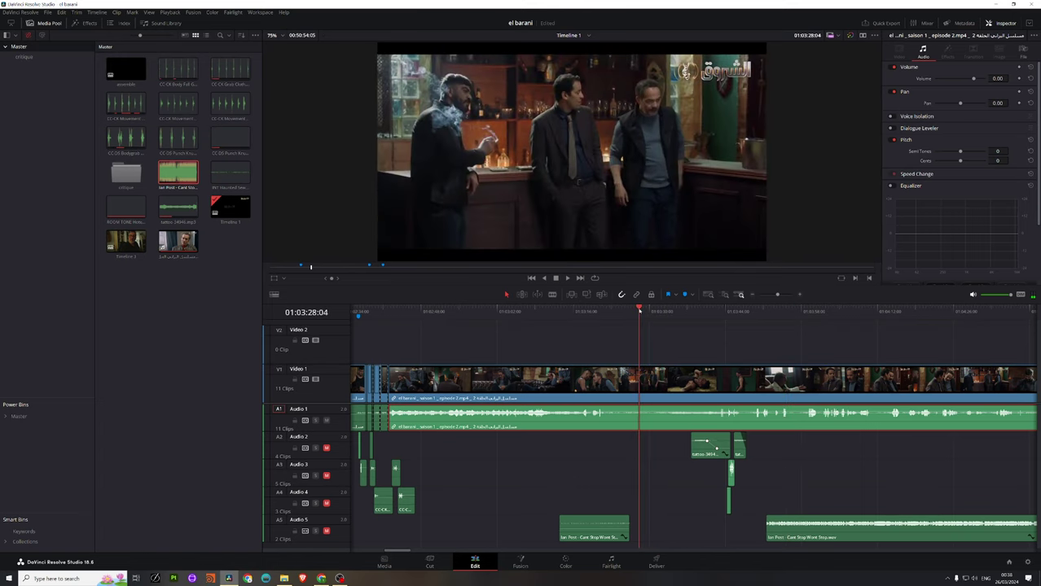
key(space)
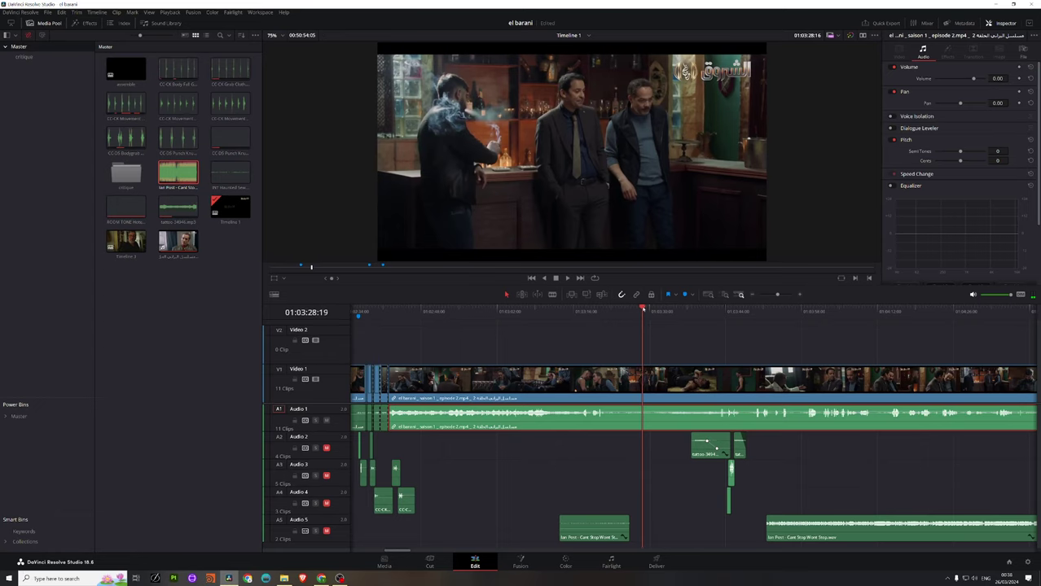
key(Down)
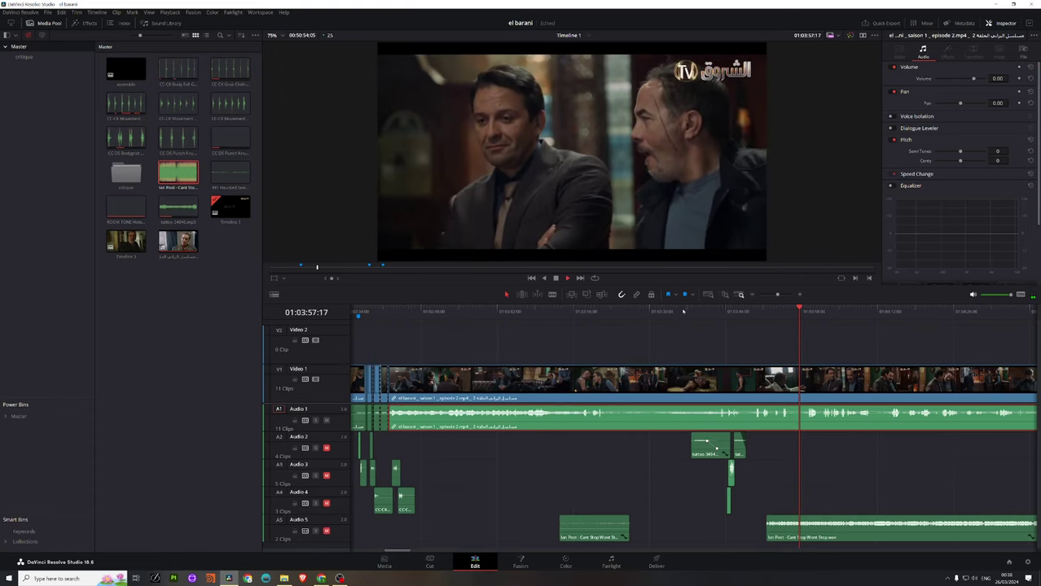
- Unmute the Audio 2, Audio 3 and Audio 4 tracks and replay the fight scene with their sounds
drag(683, 311, 668, 311)
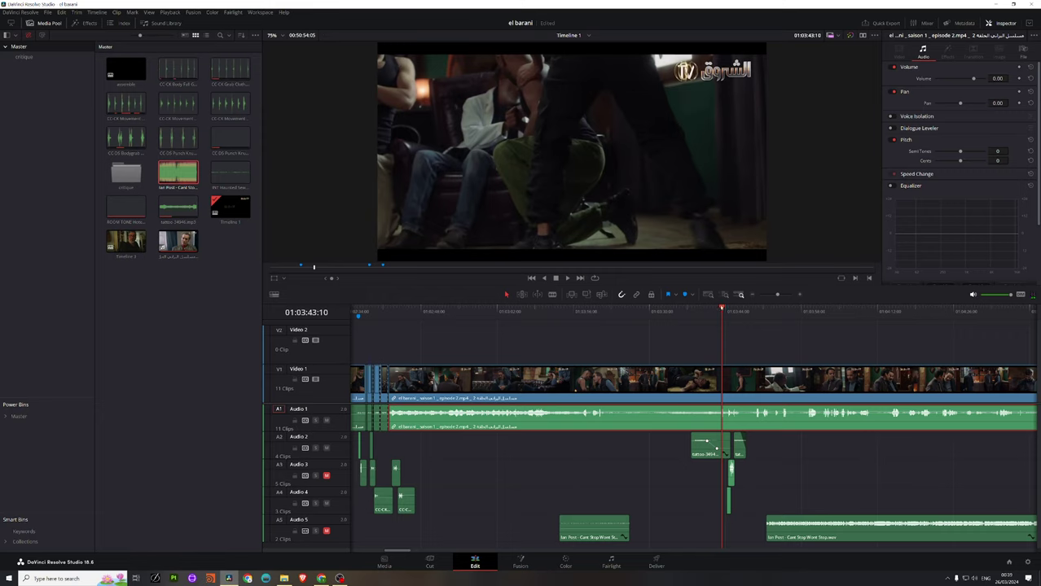
key(space)
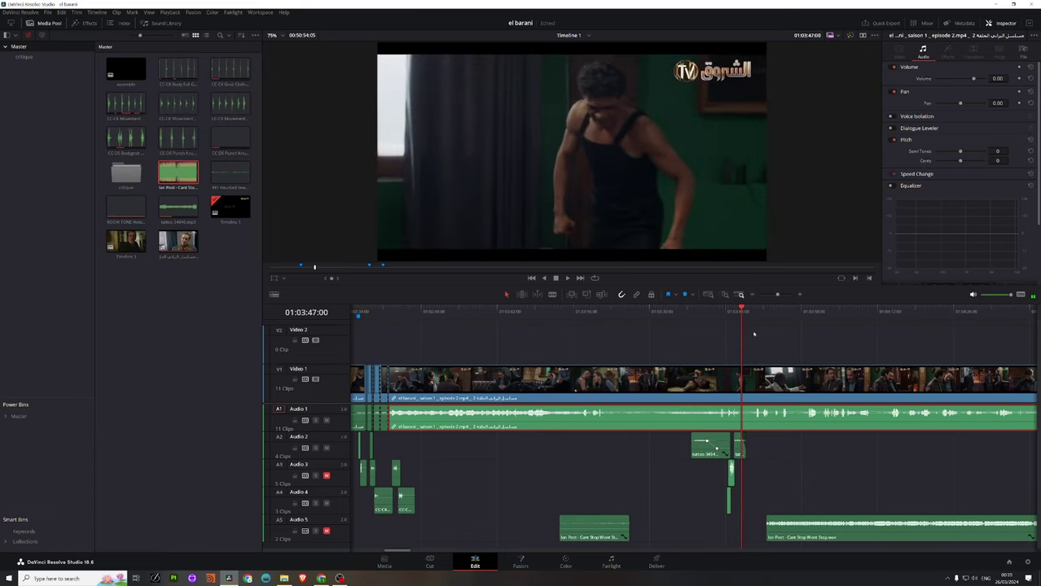
click(326, 476)
drag(741, 311, 690, 311)
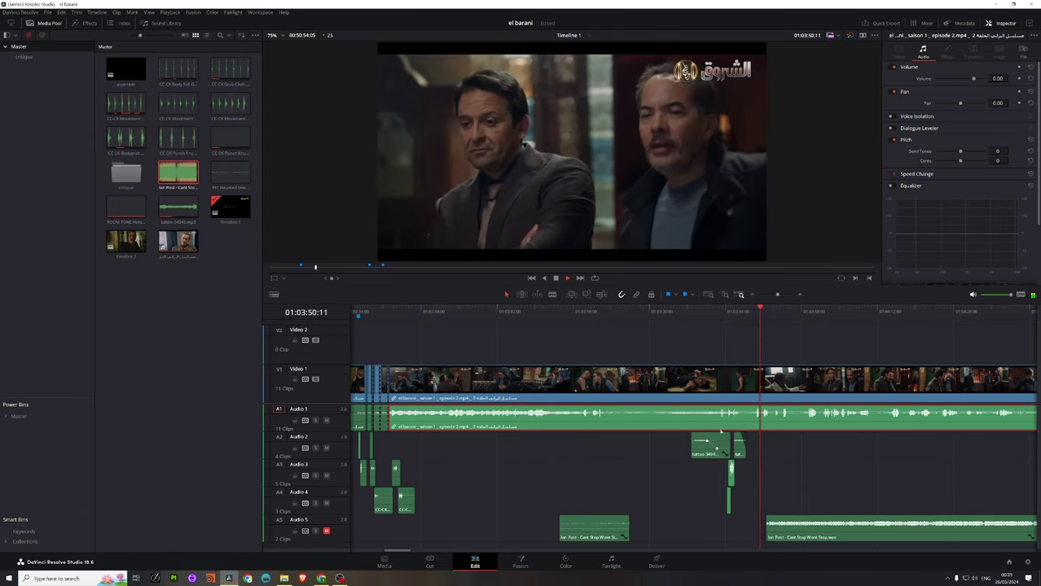
key(space)
- Unmute the Audio 5 music track and play the scene from just before its second music clip
click(326, 531)
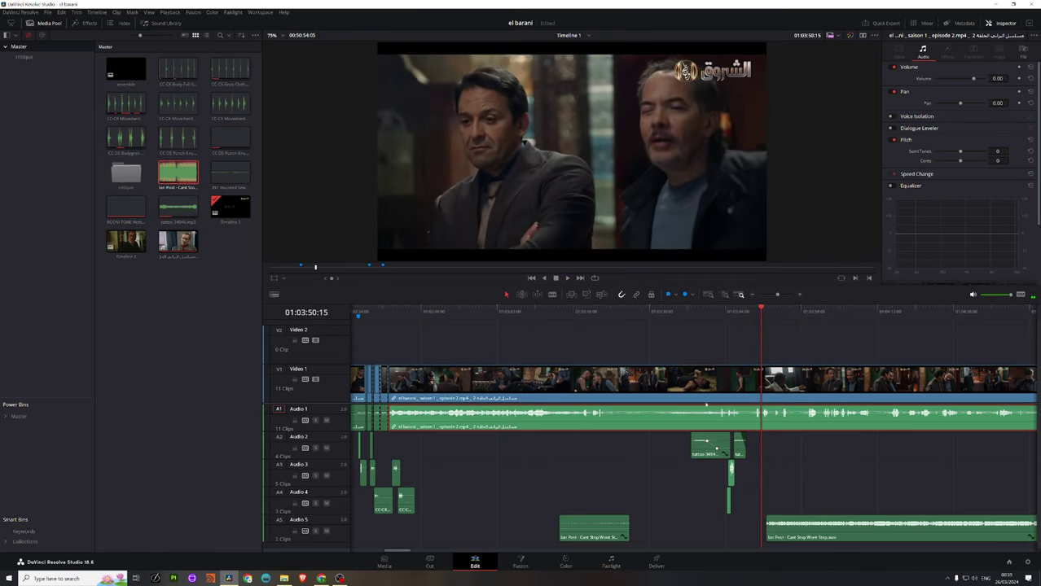
key(space)
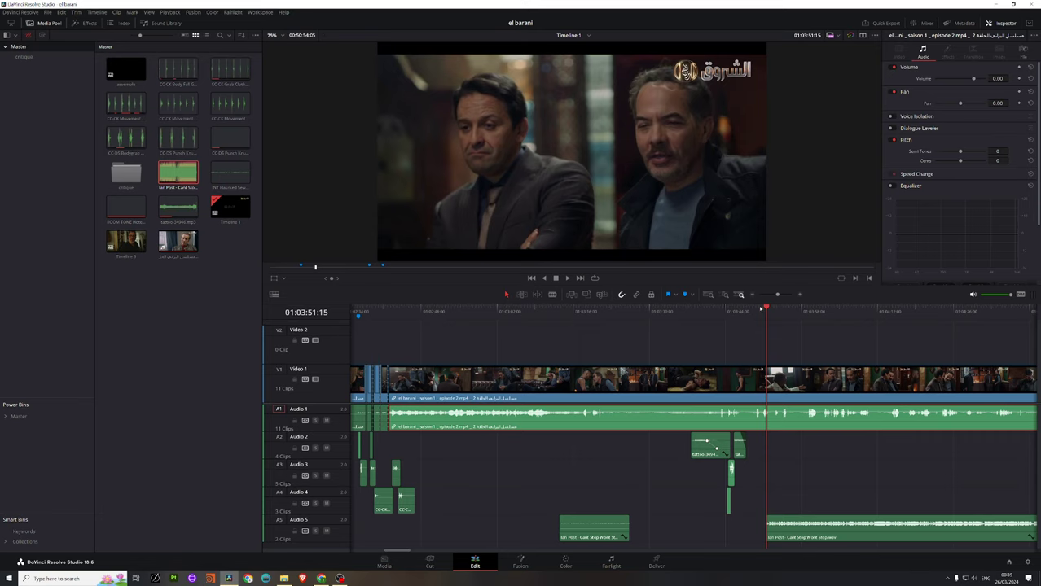
click(754, 311)
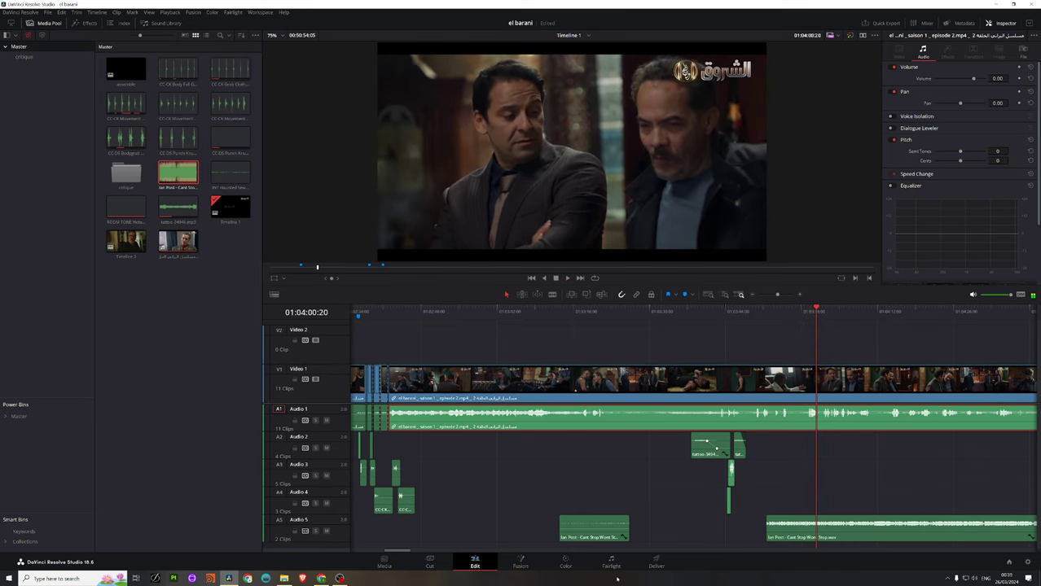
- Open the Fairlight page and insert a Pro-Q 3 equalizer on the Audio 5 music track
click(610, 562)
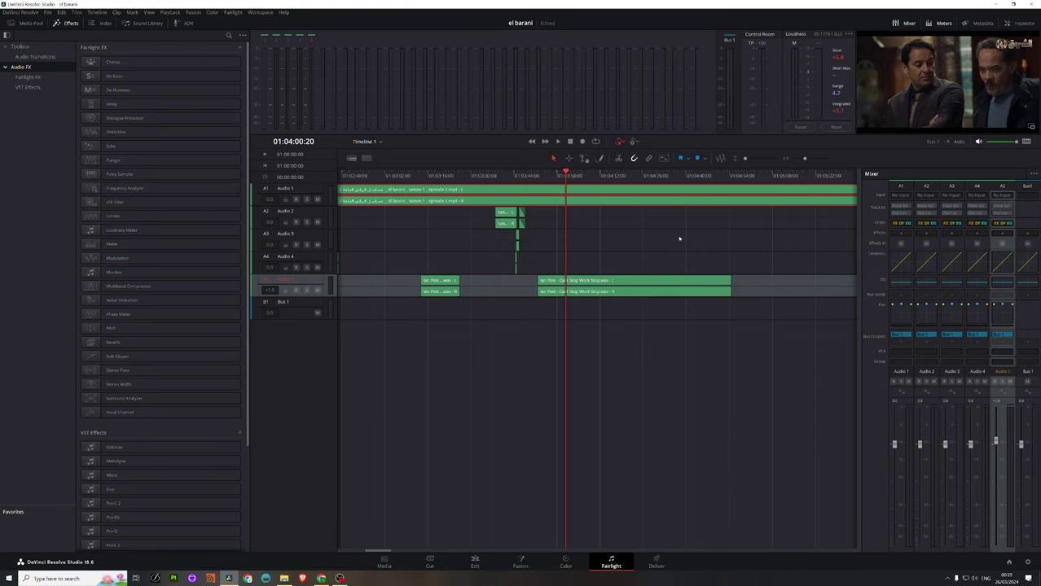
scroll(503, 280, left, 2)
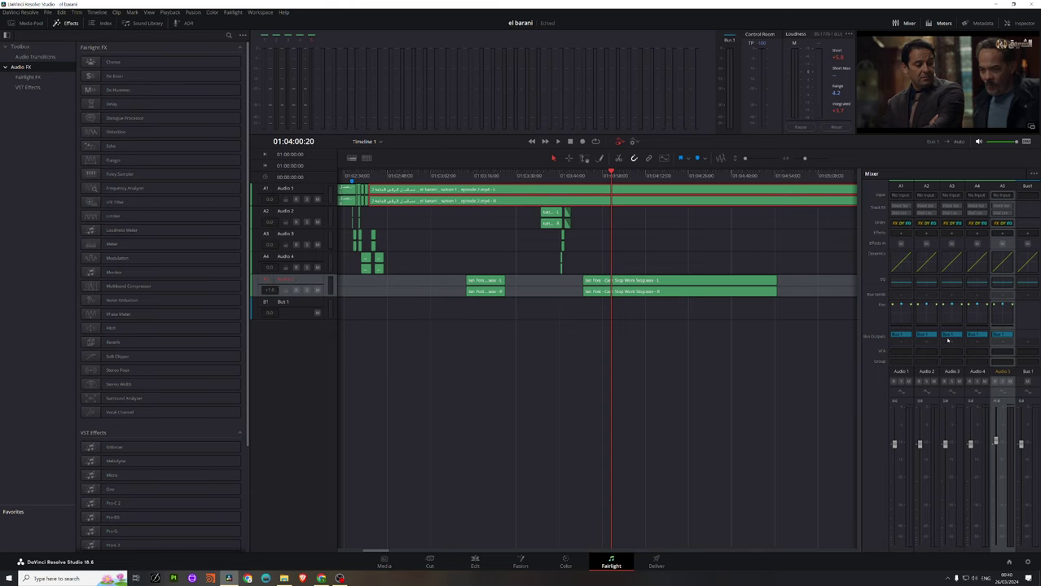
click(1002, 232)
mouse_move(998, 271)
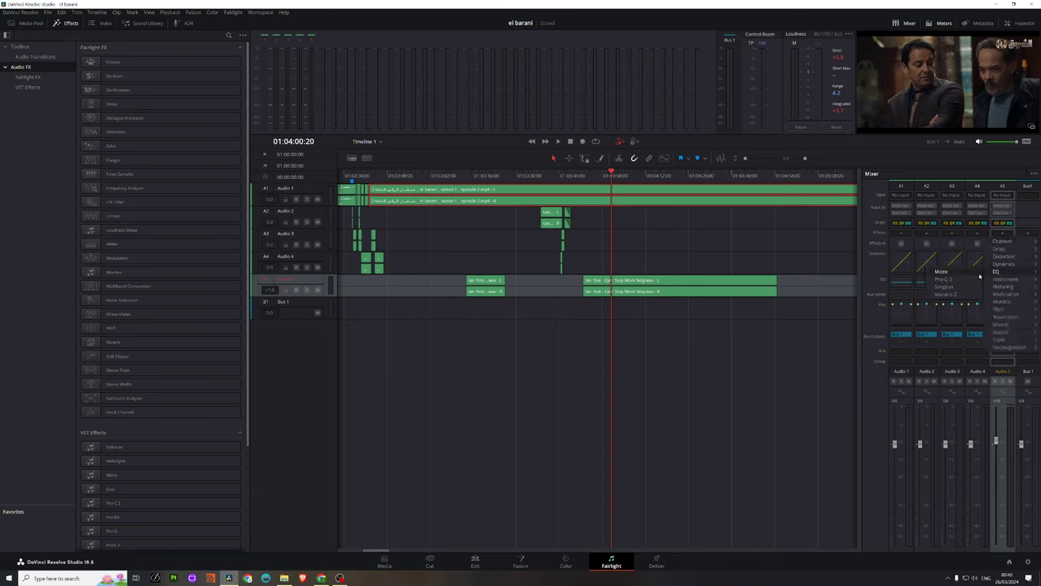
click(944, 280)
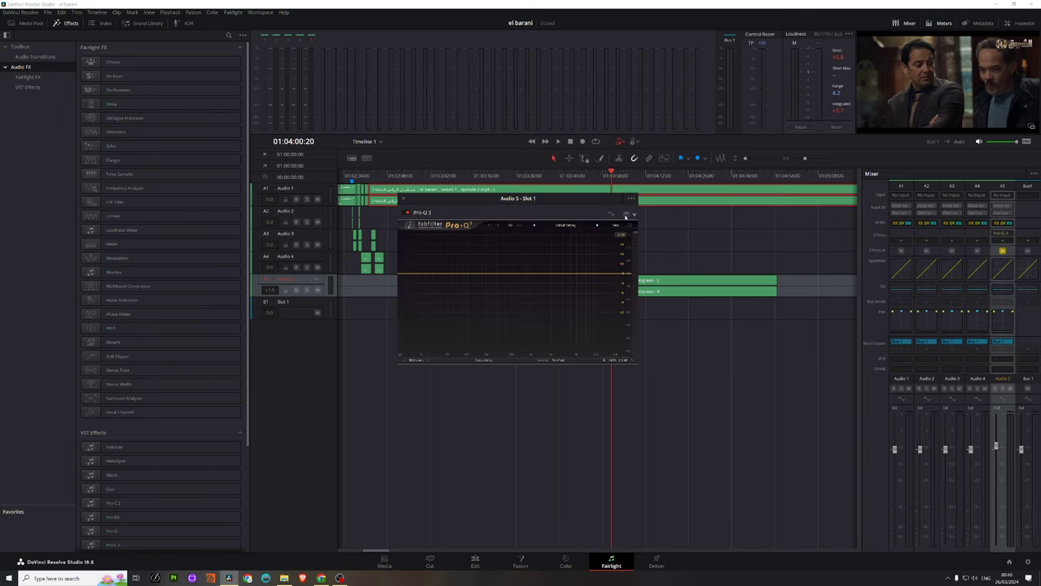
drag(497, 201, 483, 220)
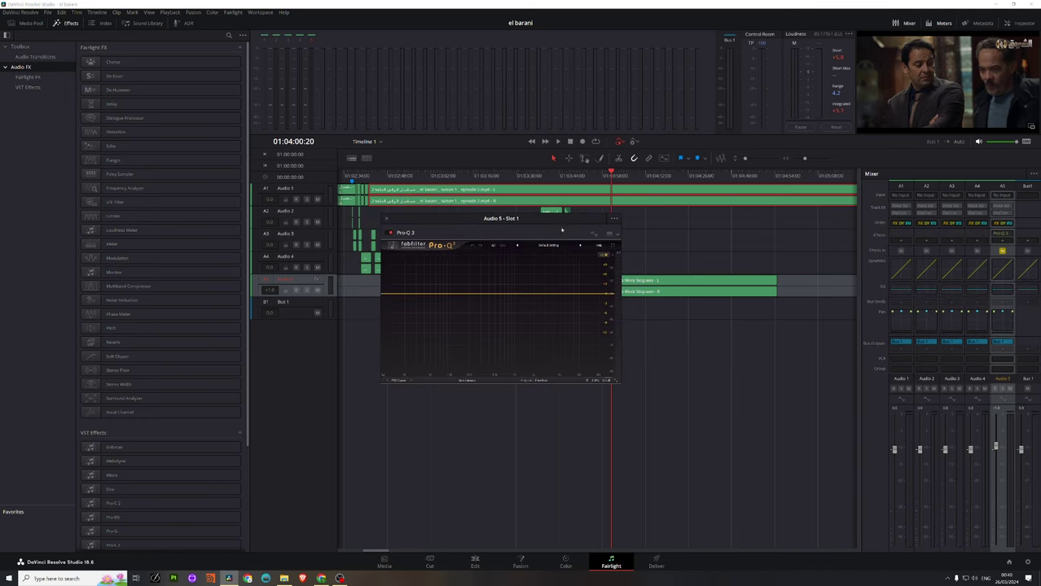
drag(562, 230, 501, 230)
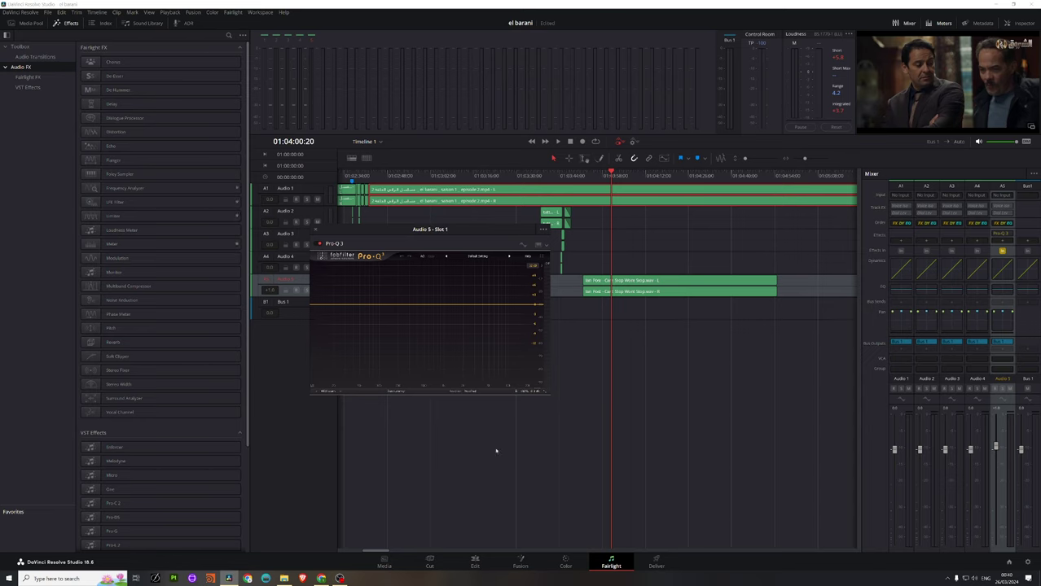
click(321, 579)
- Add a wide bell cut in the low mids of the Audio 5 equalizer and play the mix to check it
mouse_move(387, 306)
mouse_down()
mouse_move(375, 303)
mouse_move(391, 301)
mouse_move(392, 312)
mouse_up()
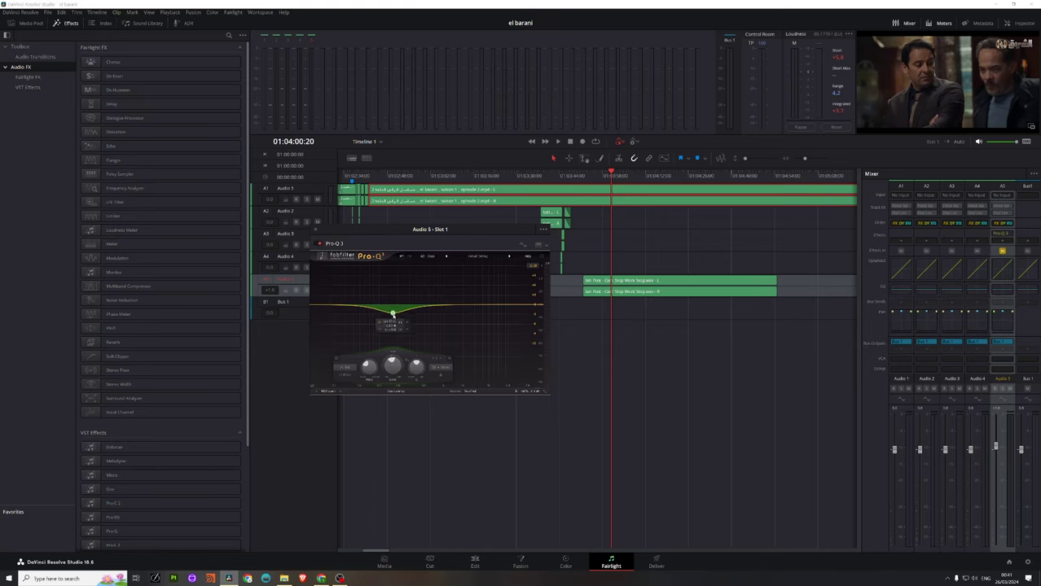
mouse_move(415, 361)
drag(415, 361, 415, 367)
drag(416, 367, 409, 347)
scroll(393, 314, down, 2)
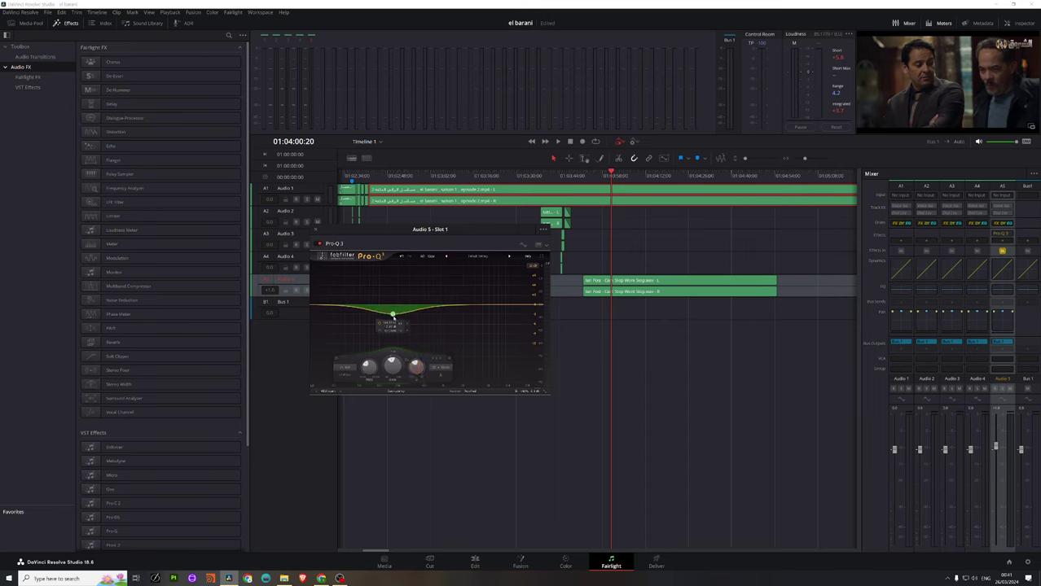
click(603, 174)
key(space)
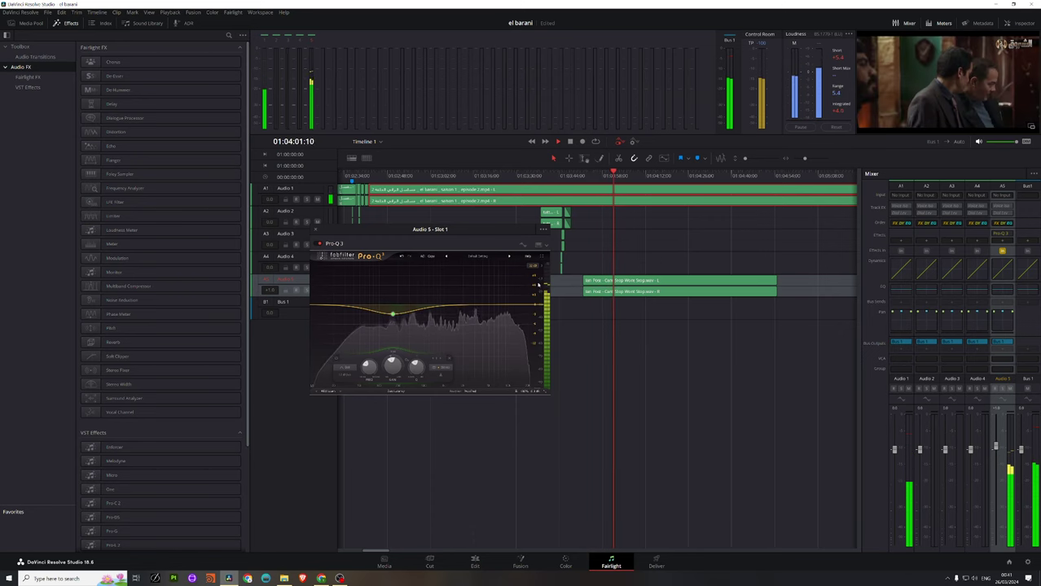
- Insert a Pro-Q 3 equalizer on the Audio 1 dialogue track and arrange both equalizer windows side by side
drag(456, 244, 229, 238)
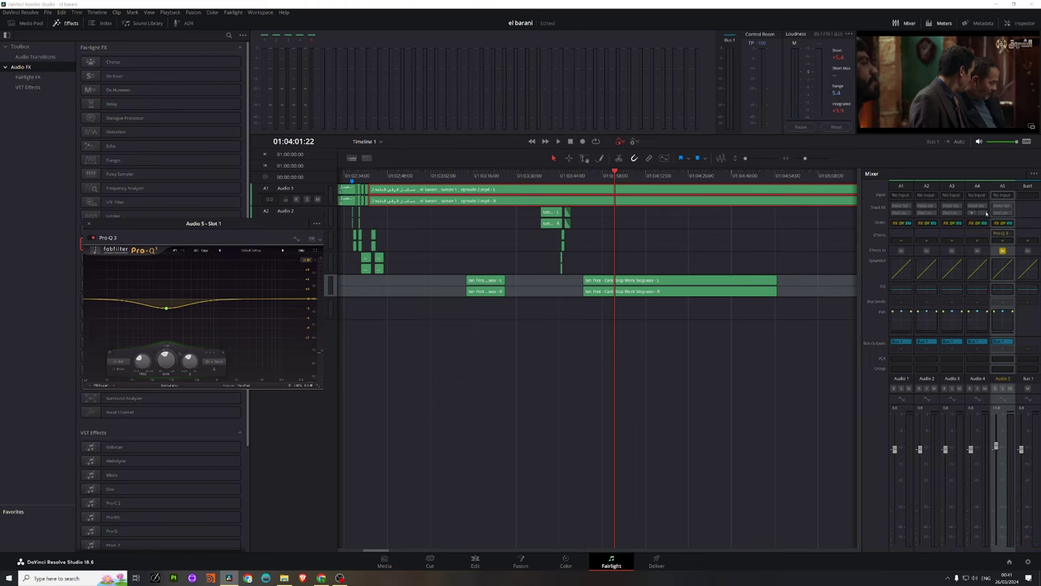
click(903, 241)
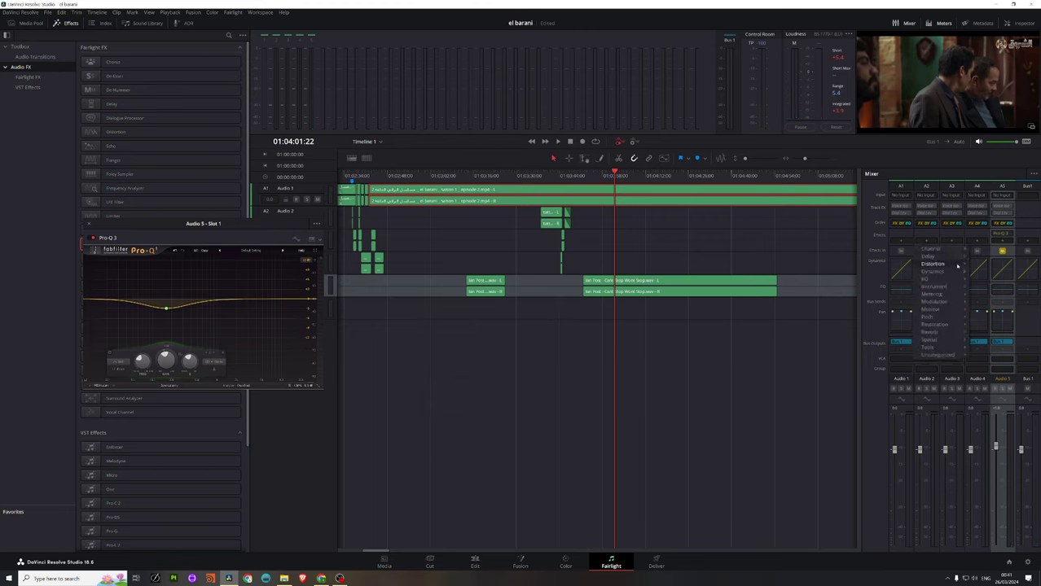
mouse_move(928, 281)
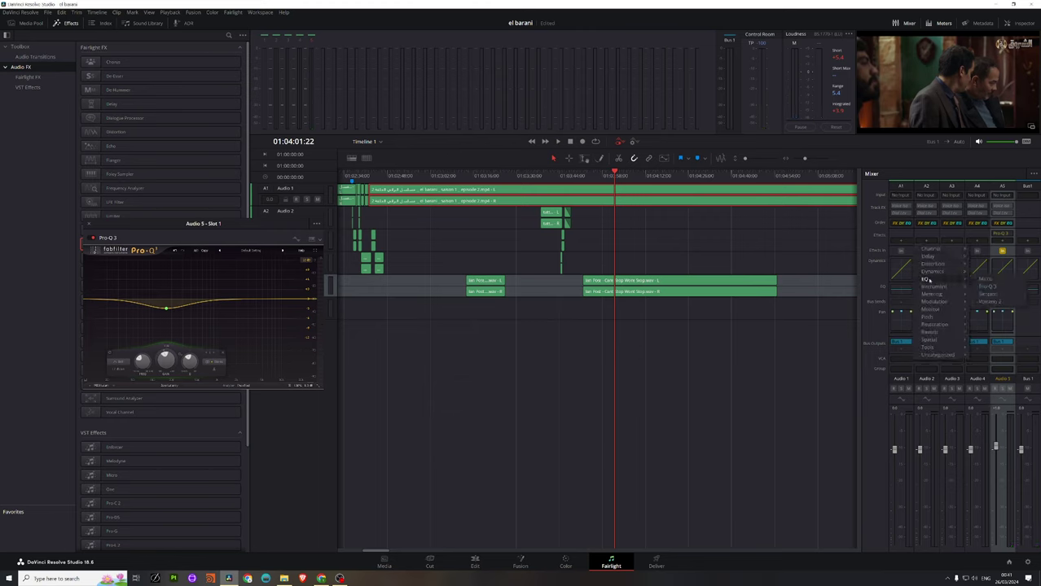
click(987, 286)
drag(494, 201, 532, 228)
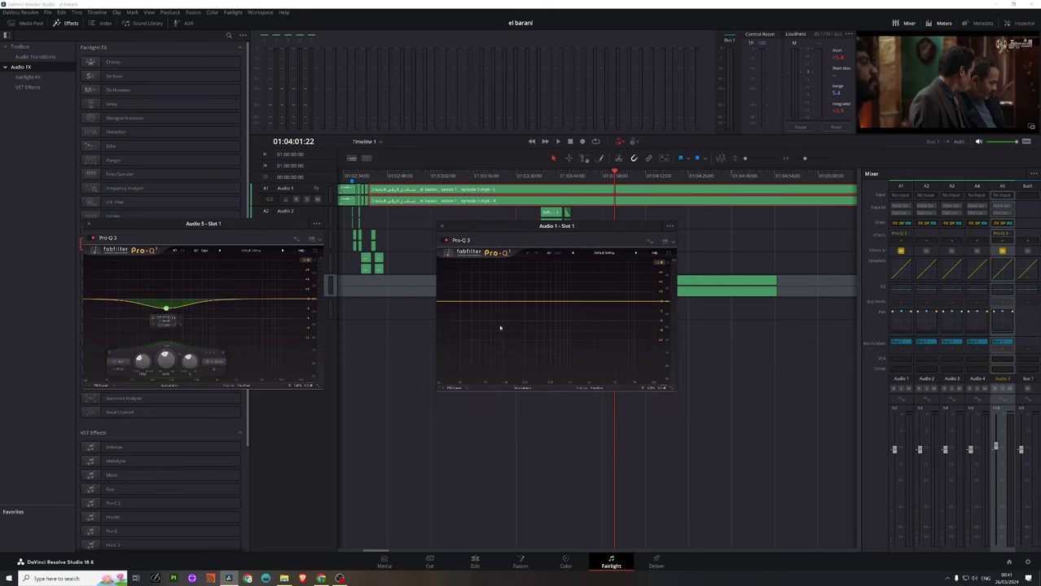
- Add a wide bell boost to the Audio 1 equalizer around the range cut from the music
mouse_move(501, 303)
mouse_down()
mouse_move(515, 306)
mouse_move(516, 292)
mouse_up()
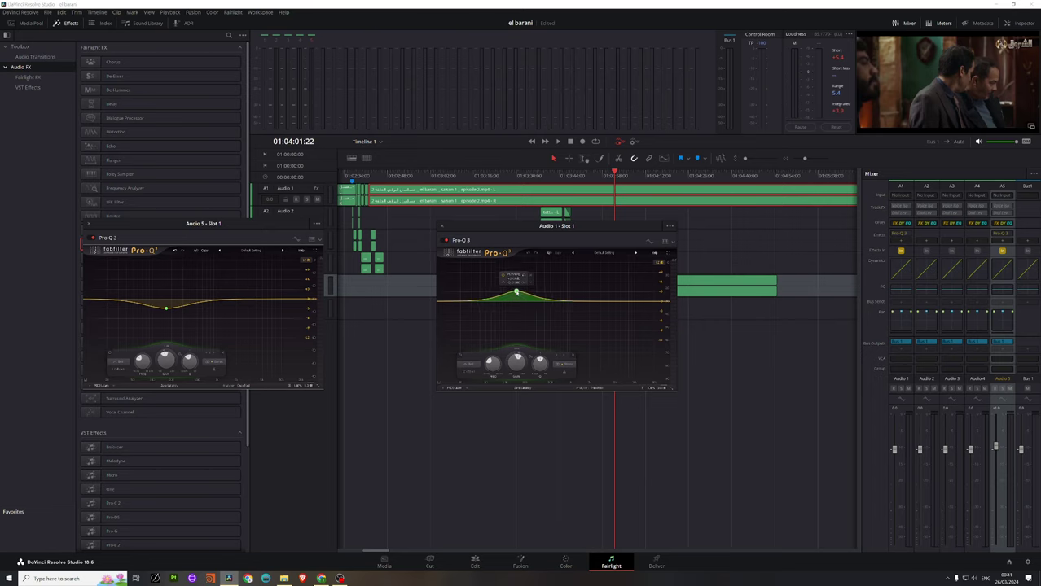
drag(540, 363, 540, 377)
drag(516, 291, 516, 289)
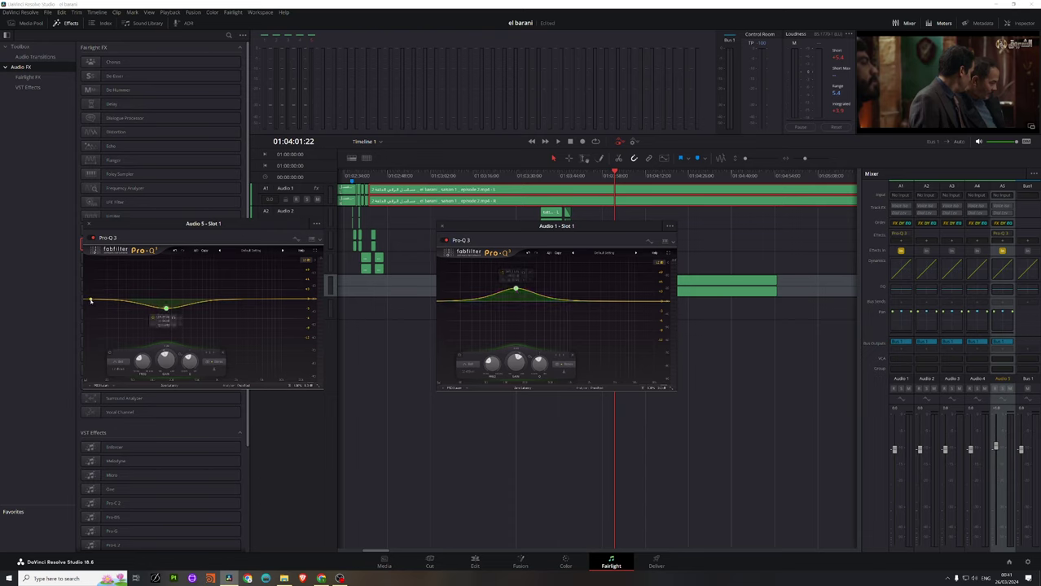
- Add a low-frequency band to the Audio 1 equalizer, change its shape to Low Cut and make the roll-off gentler
click(440, 302)
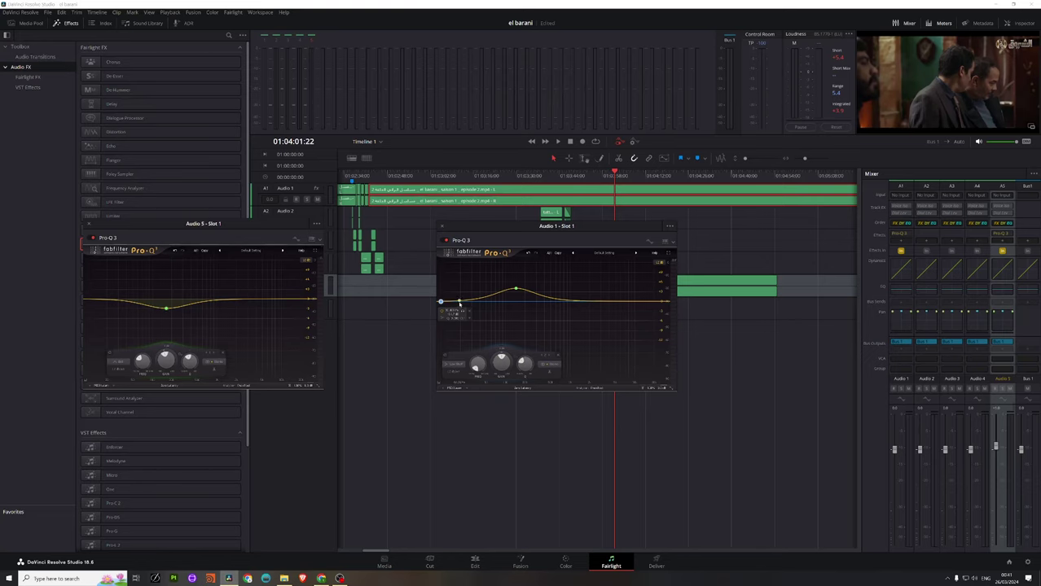
click(456, 366)
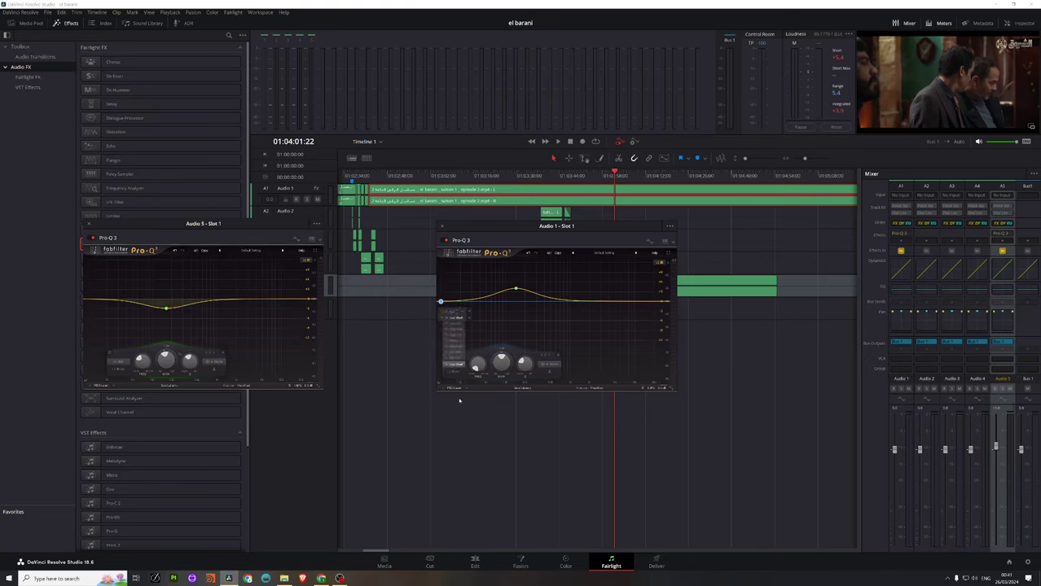
click(458, 325)
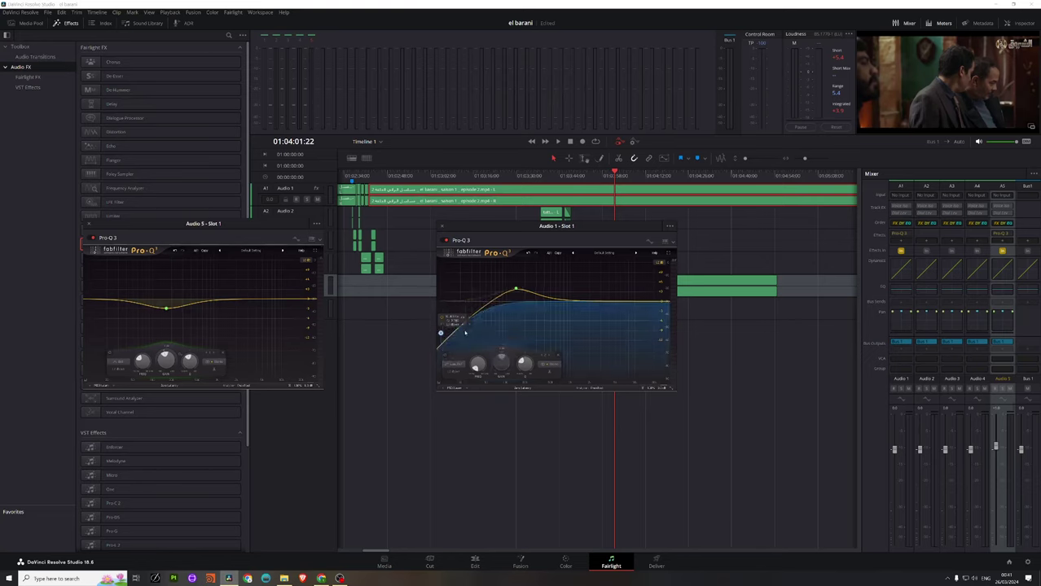
drag(440, 334, 441, 321)
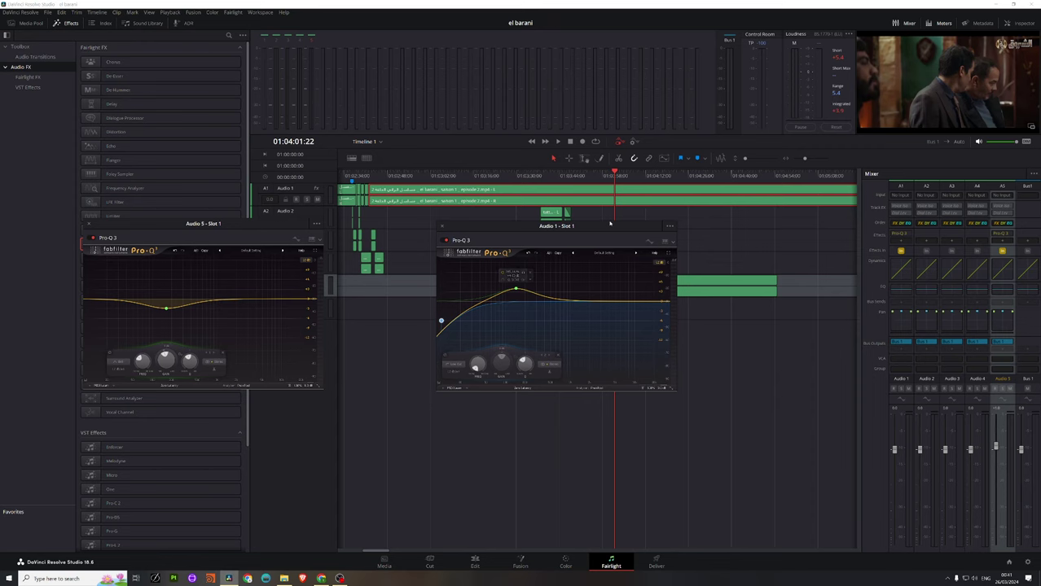
- While playing the mix, deepen the bell cut on Audio 5 and further soften the low cut on Audio 1
drag(610, 224, 558, 293)
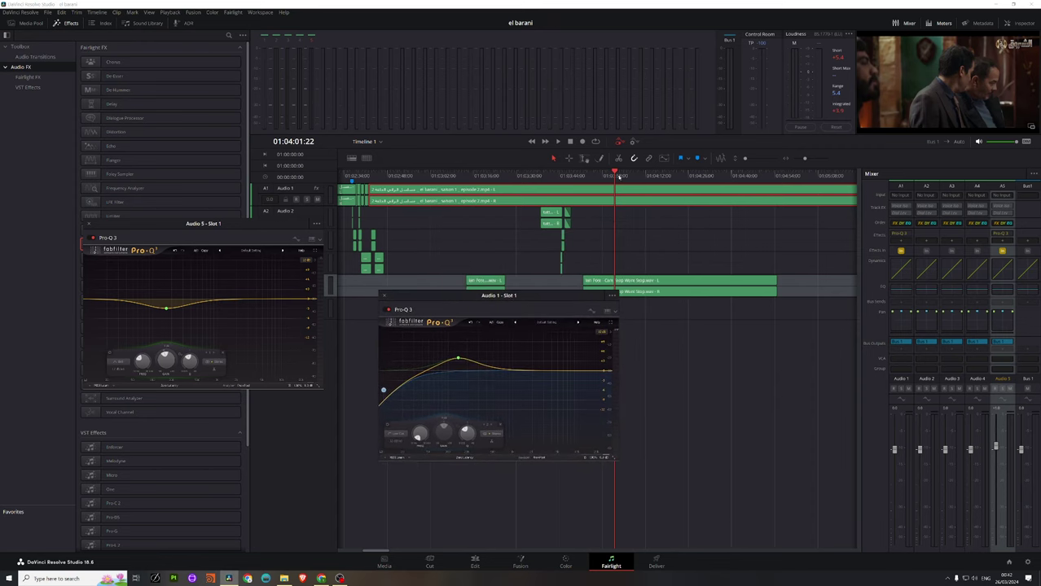
key(space)
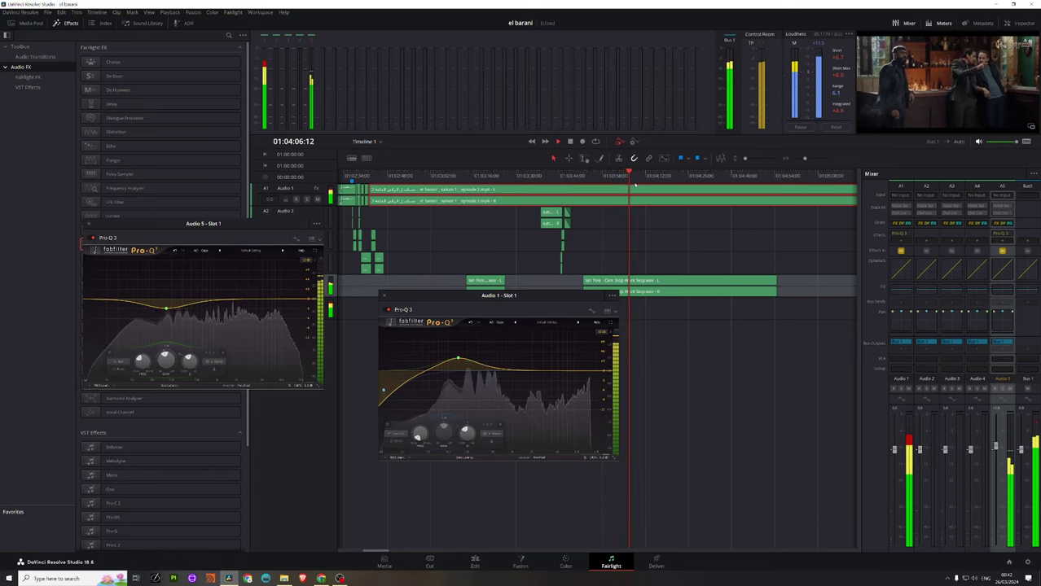
drag(166, 308, 165, 312)
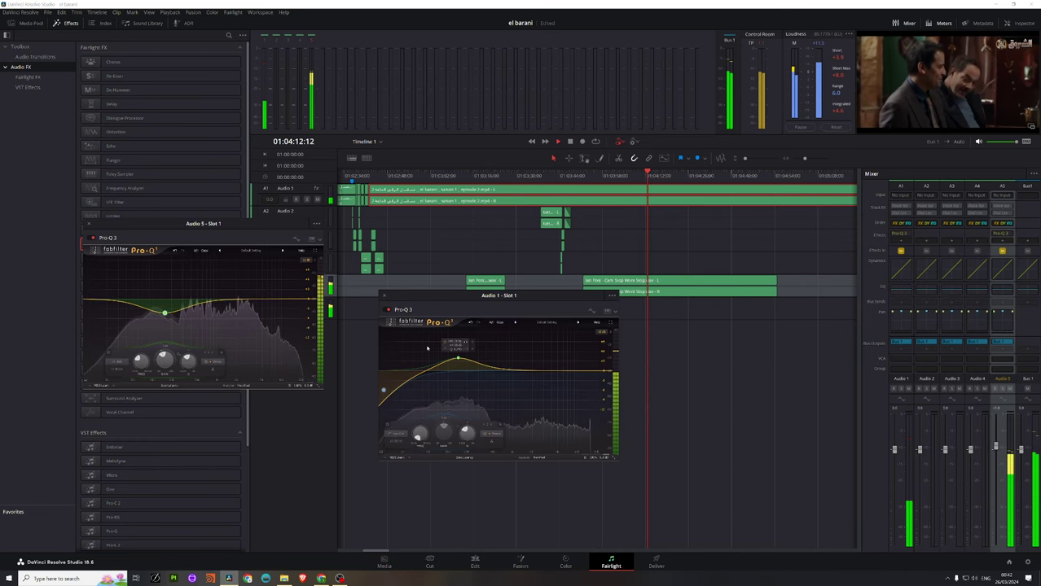
drag(382, 390, 383, 381)
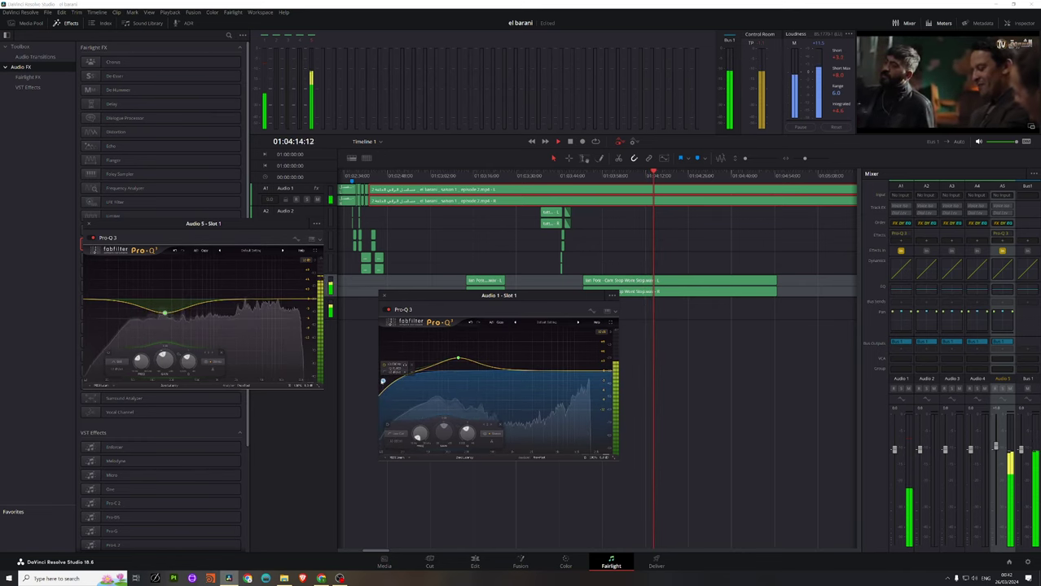